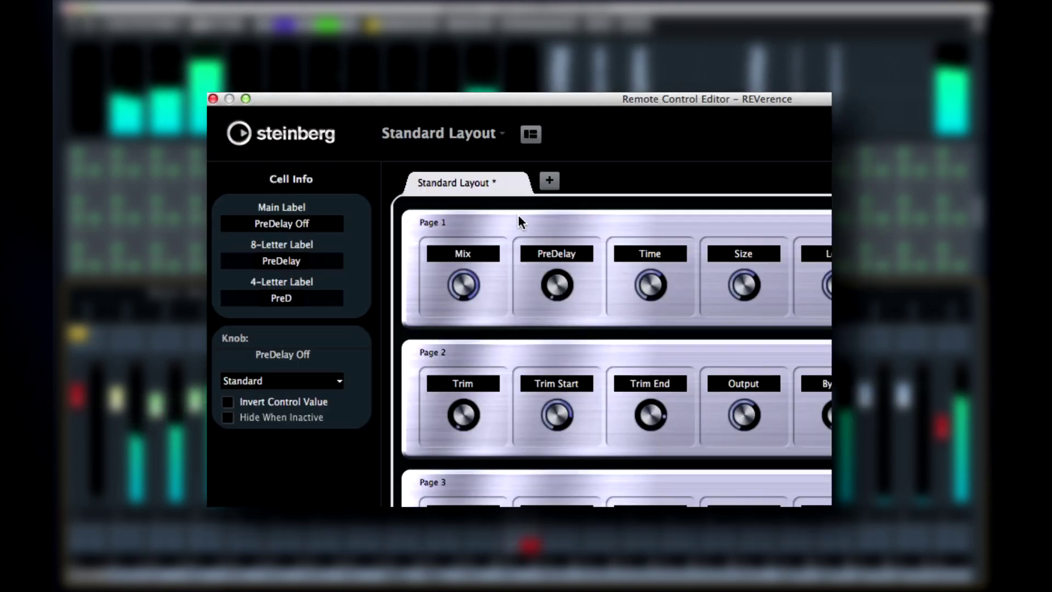
Step: Add a Yamaha NUAGE layout and make Bypass's left switch Momentary
{"action": "left_click", "coordinate": [420, 147]}
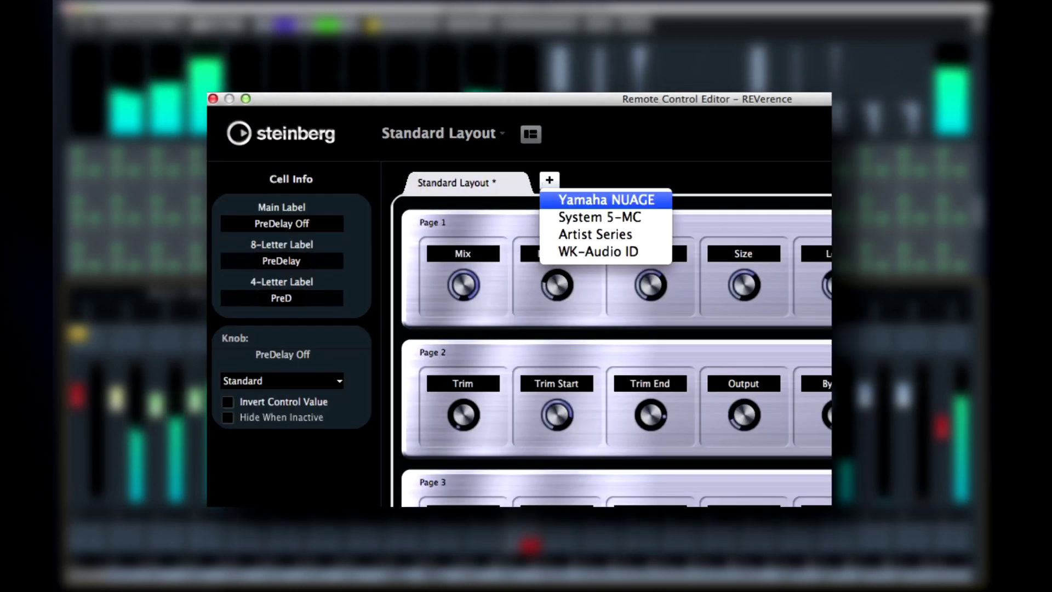
{"action": "left_click", "coordinate": [606, 200]}
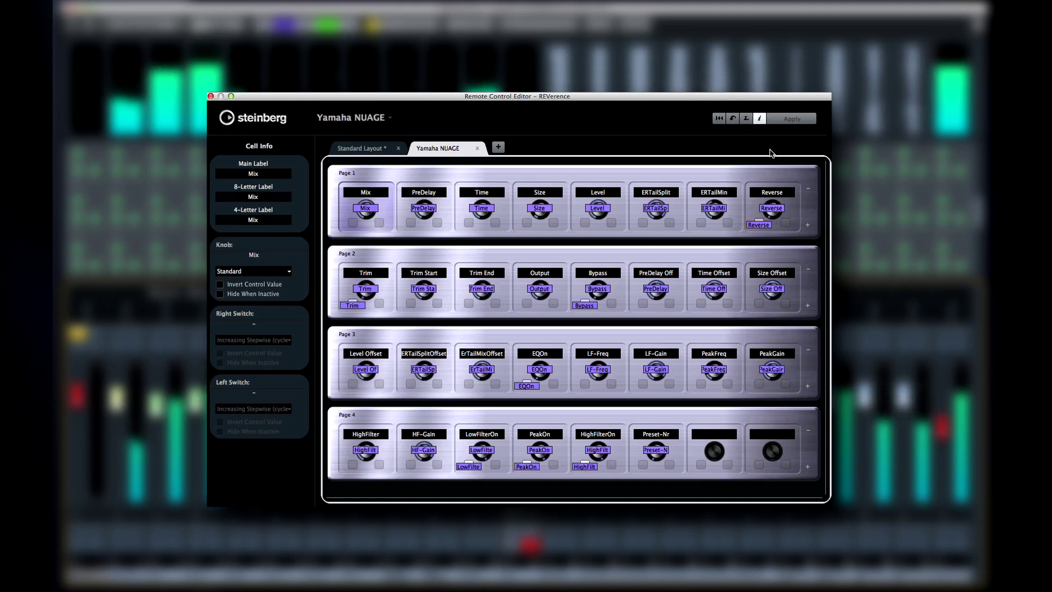
{"action": "left_click", "coordinate": [760, 118]}
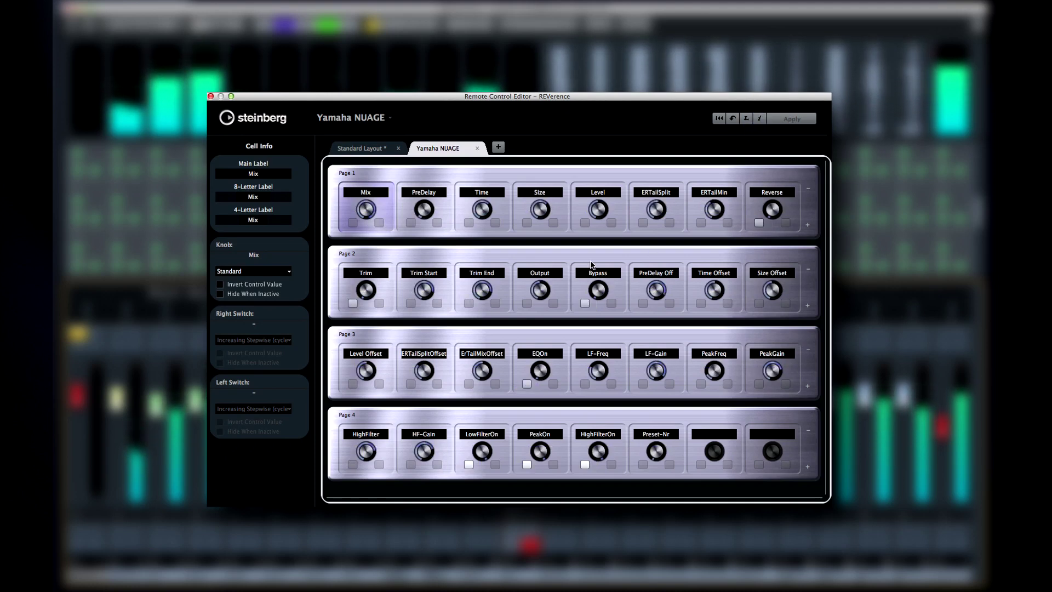
{"action": "left_click", "coordinate": [585, 303]}
{"action": "left_click", "coordinate": [695, 331]}
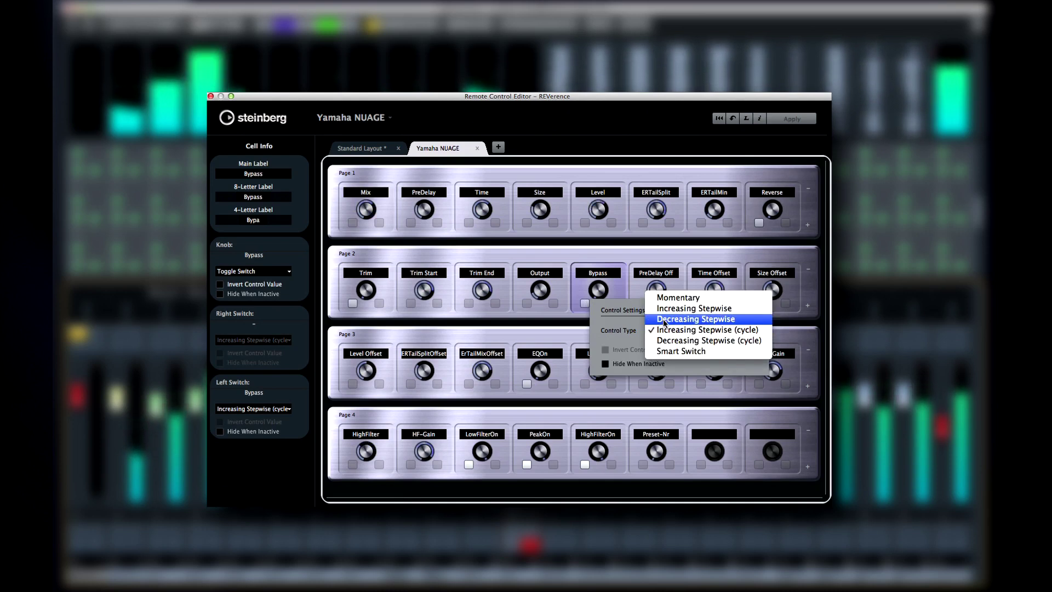
{"action": "left_click", "coordinate": [694, 300]}
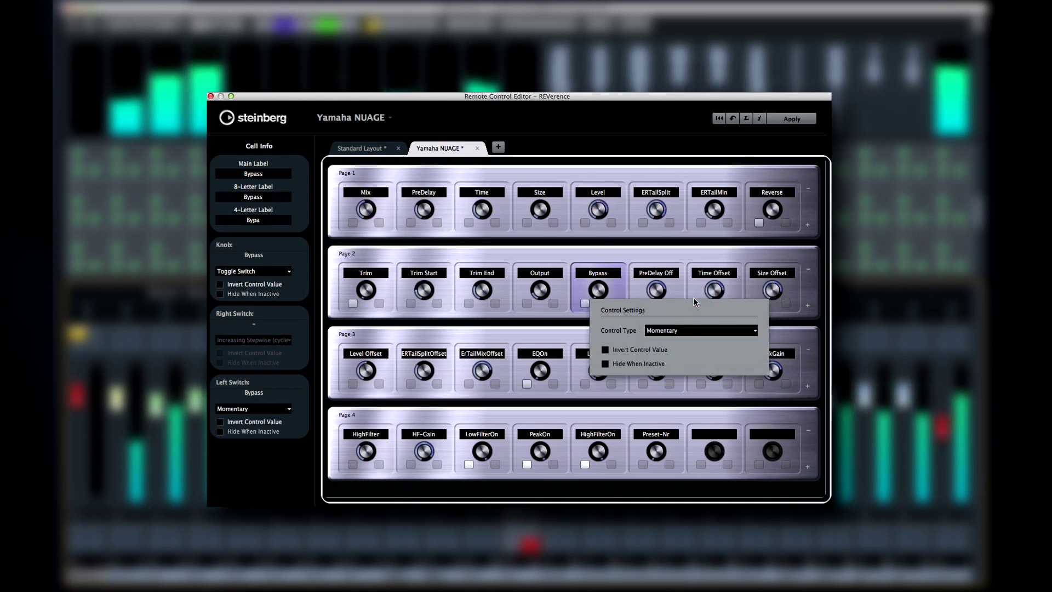
Step: Set the Trim Start knob to Center Neutral and relabel its 4-letter label TRM 3
{"action": "left_click", "coordinate": [447, 294]}
{"action": "left_click", "coordinate": [288, 271]}
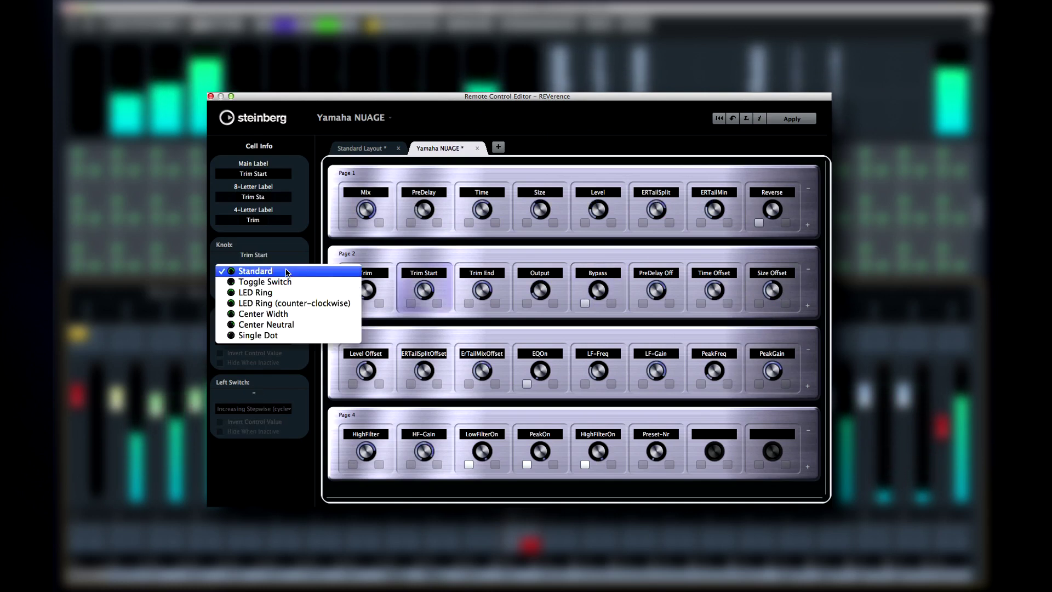
{"action": "left_click", "coordinate": [284, 323]}
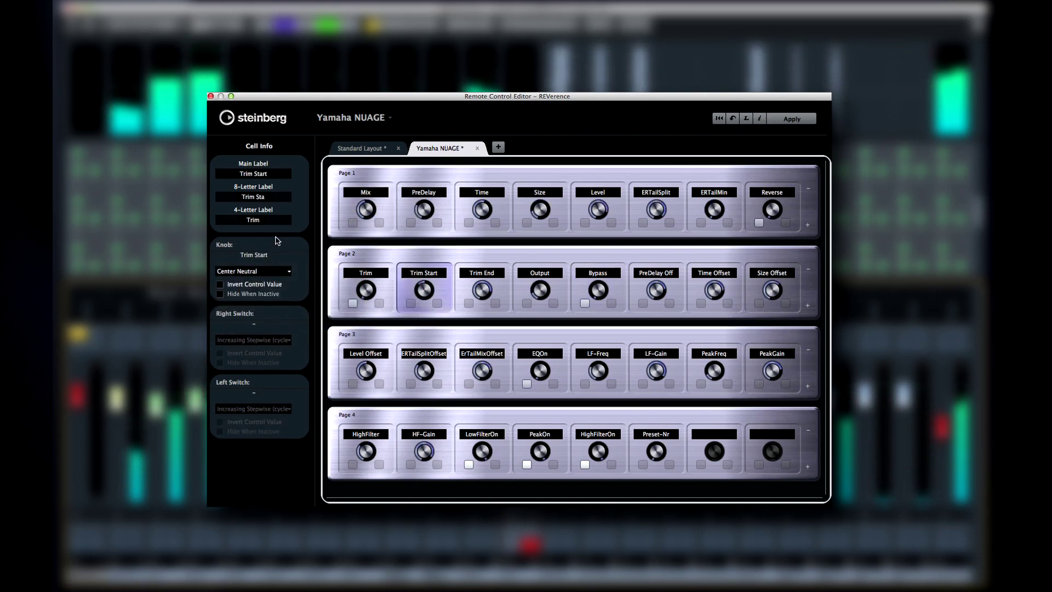
{"action": "double_click", "coordinate": [258, 222]}
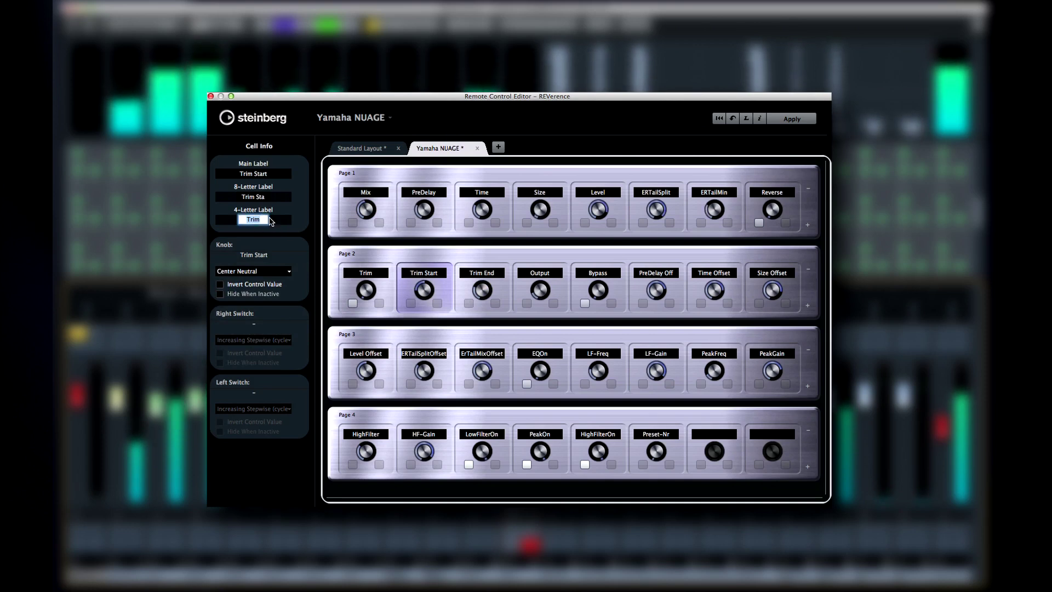
{"action": "type", "text": "TRM 3"}
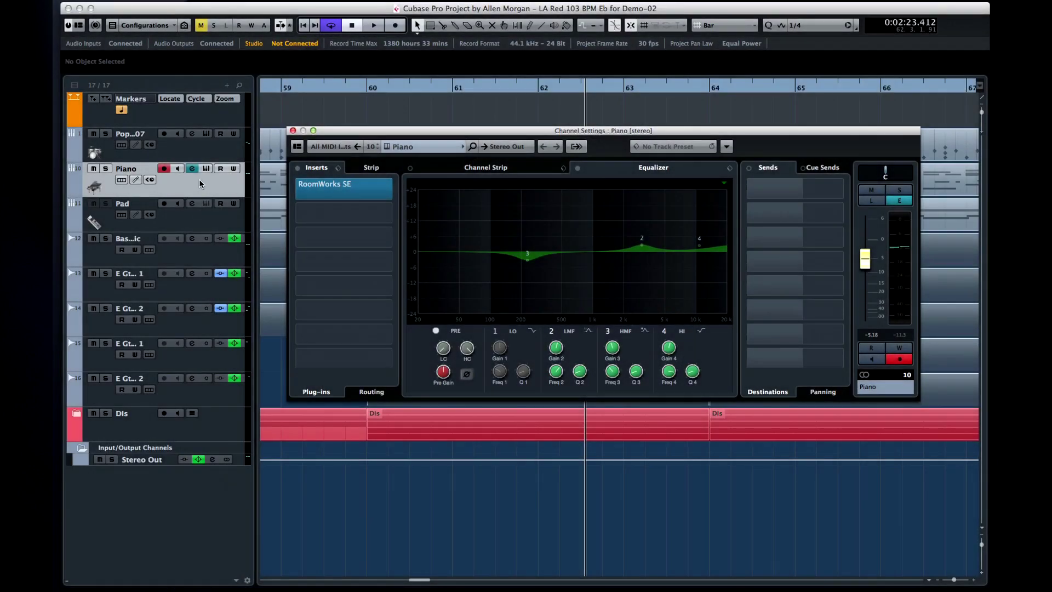
Step: Open RoomWorks SE from the Piano's first insert and bring up its Remote Control Editor
{"action": "left_click", "coordinate": [357, 189]}
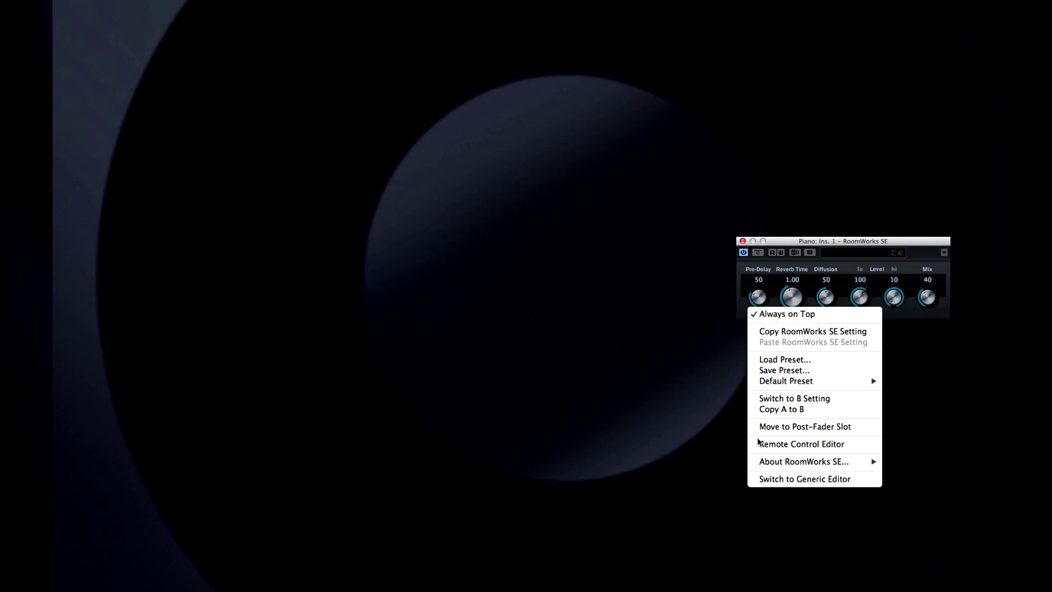
{"action": "left_click", "coordinate": [778, 444]}
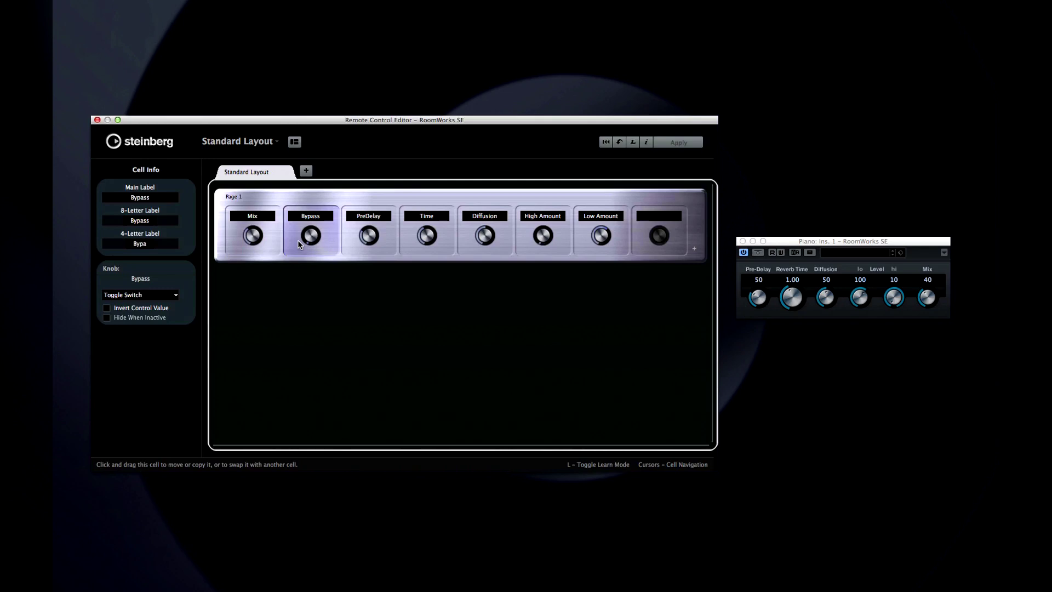
Step: Use the PreDelay, Time and High Amount knobs to set Pre-Delay 181, Reverb Time 0.71, hi level 15
{"action": "left_click", "coordinate": [367, 238]}
{"action": "left_click_drag", "start_coordinate": [367, 238], "coordinate": [434, 197]}
{"action": "left_click", "coordinate": [449, 245]}
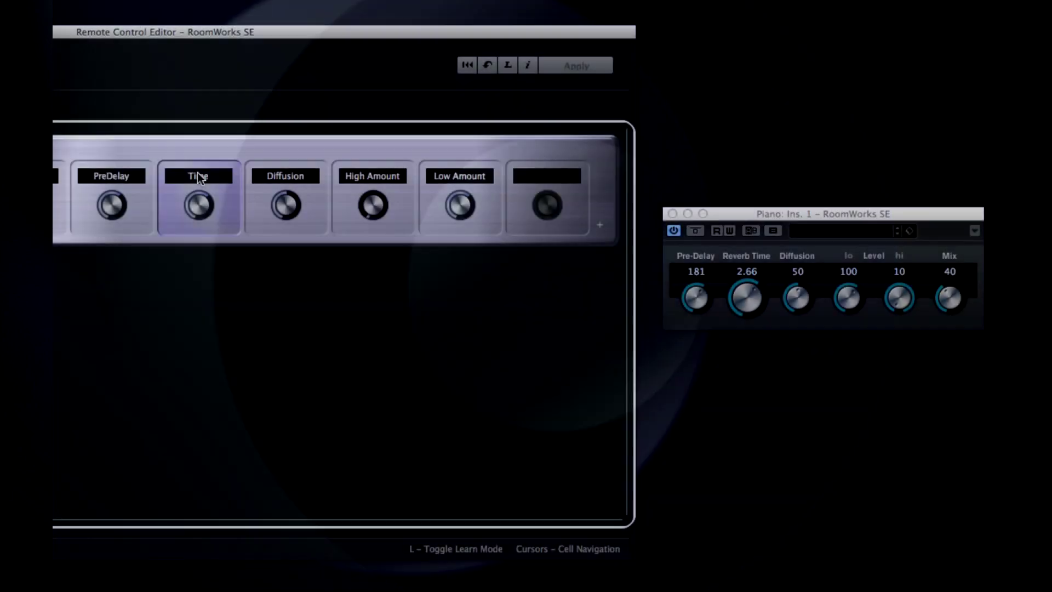
{"action": "left_click_drag", "start_coordinate": [197, 174], "coordinate": [193, 212]}
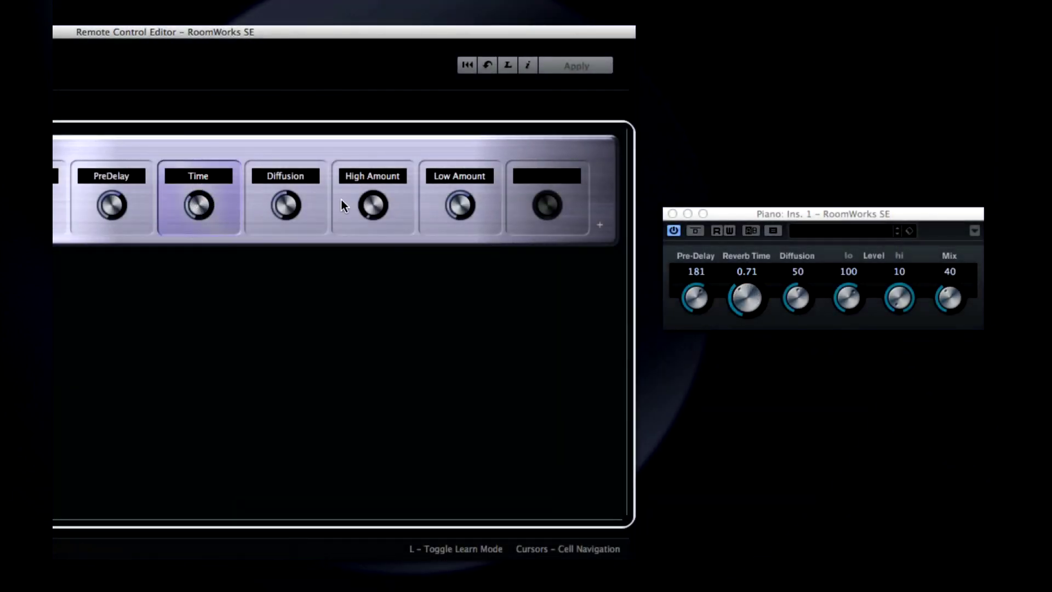
{"action": "left_click_drag", "start_coordinate": [373, 204], "coordinate": [378, 134]}
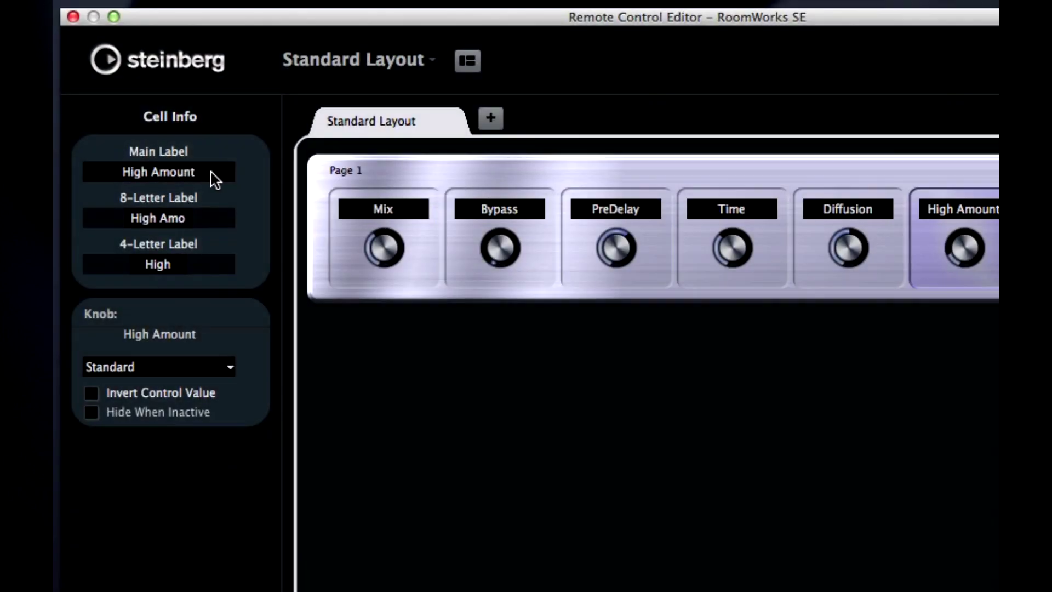
Step: Edit the High Amount cell's main, 8-letter and 4-letter labels
{"action": "left_click", "coordinate": [167, 197]}
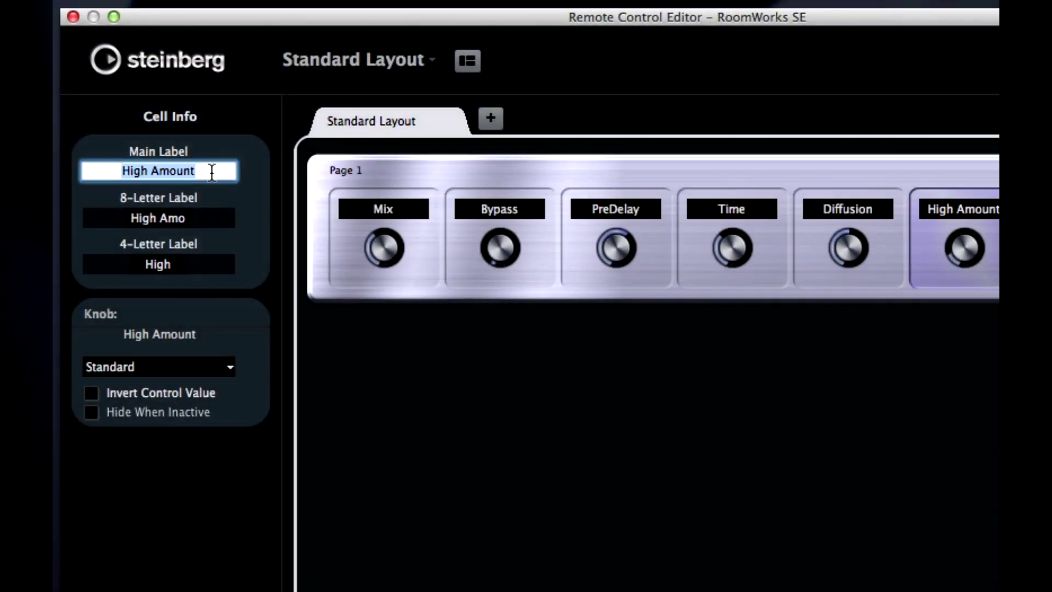
{"action": "key", "text": "Return"}
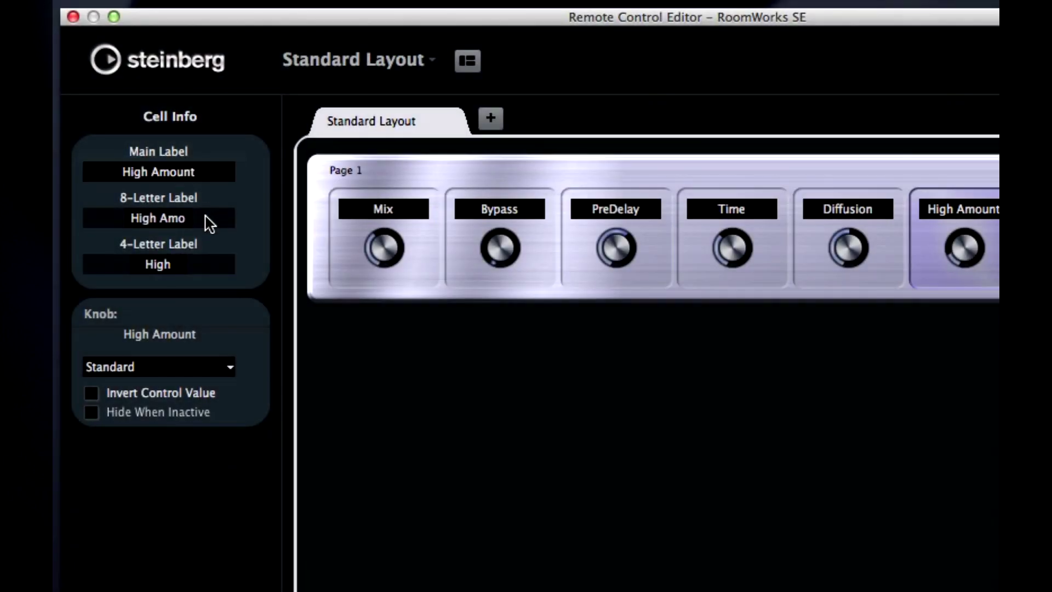
{"action": "left_click", "coordinate": [183, 219]}
{"action": "left_click", "coordinate": [175, 264]}
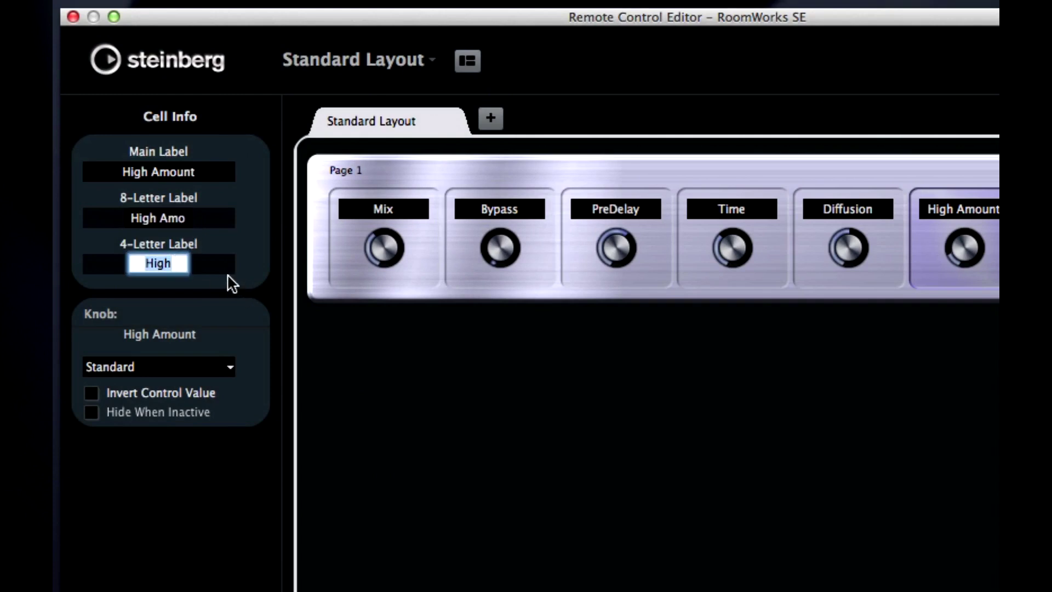
Step: Try Center Neutral and Center Width on the Mix knob, settling on Single Dot
{"action": "left_click", "coordinate": [413, 271]}
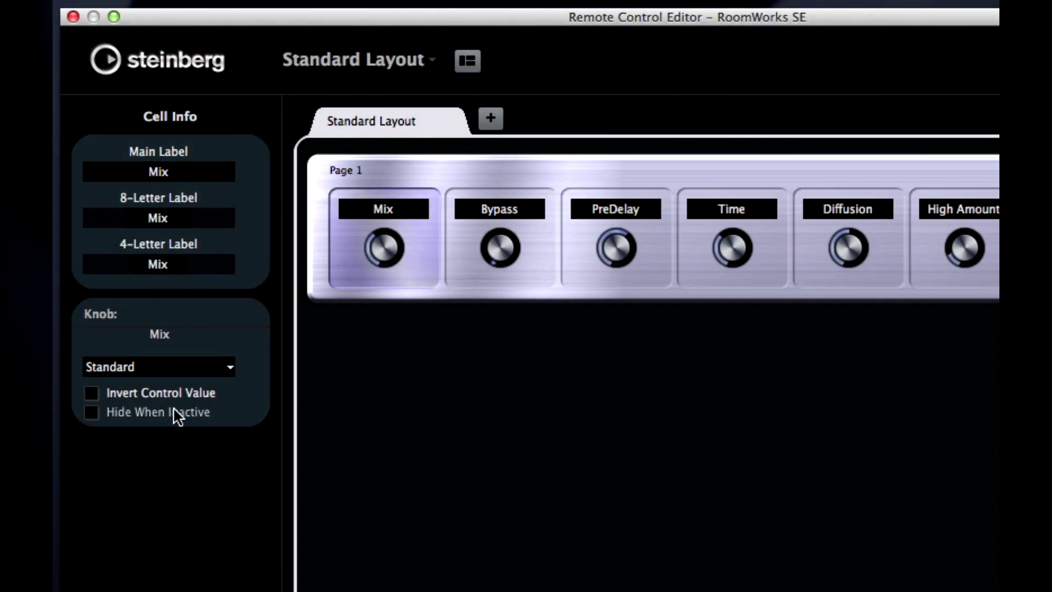
{"action": "left_click", "coordinate": [227, 367]}
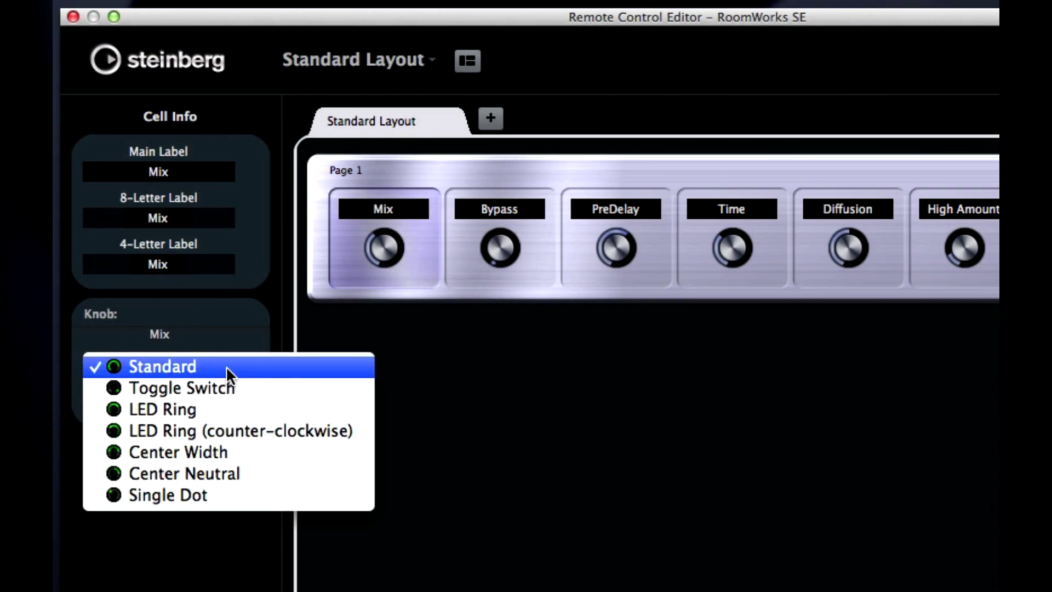
{"action": "left_click", "coordinate": [242, 474]}
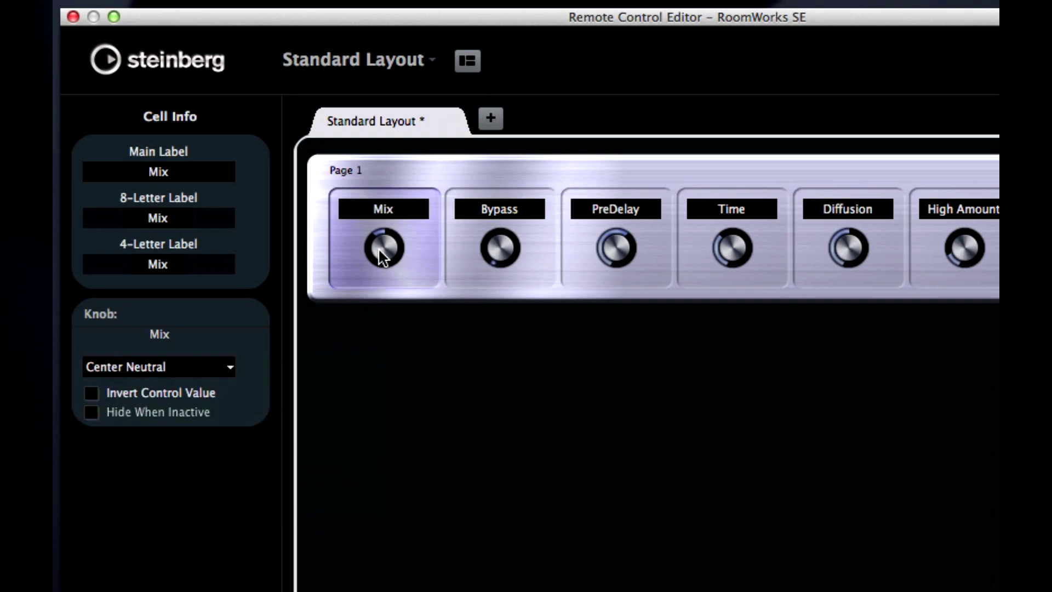
{"action": "left_click_drag", "start_coordinate": [382, 247], "coordinate": [382, 149]}
{"action": "left_click", "coordinate": [225, 366]}
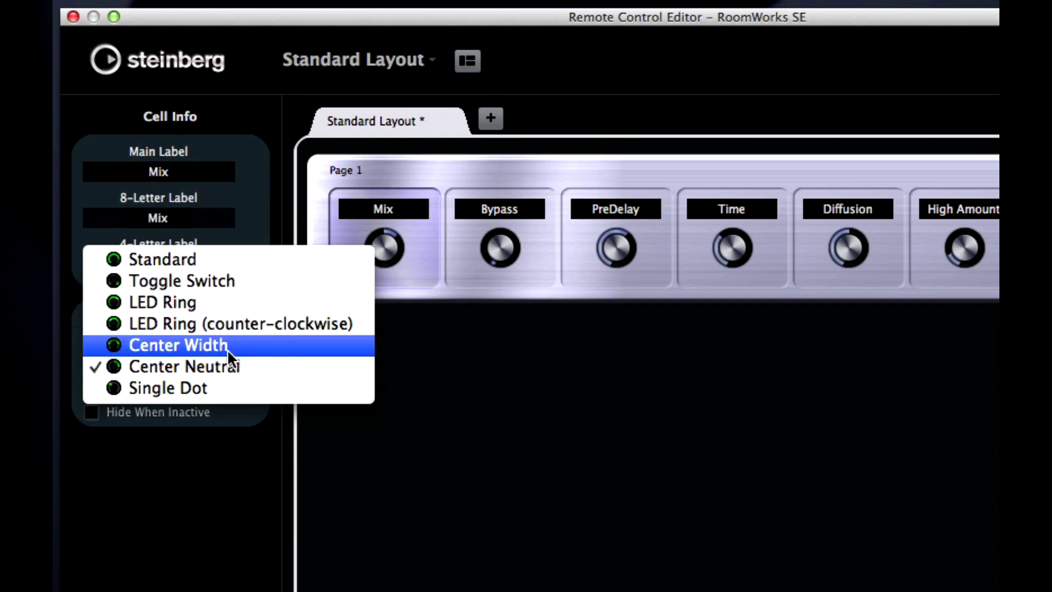
{"action": "left_click", "coordinate": [226, 349]}
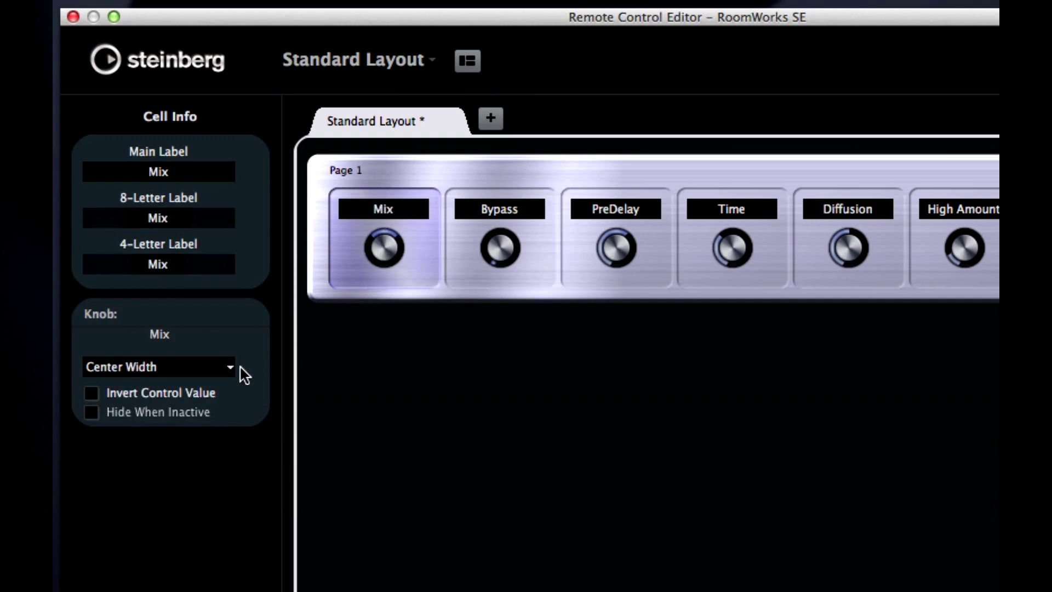
{"action": "left_click", "coordinate": [226, 366]}
{"action": "left_click", "coordinate": [202, 411]}
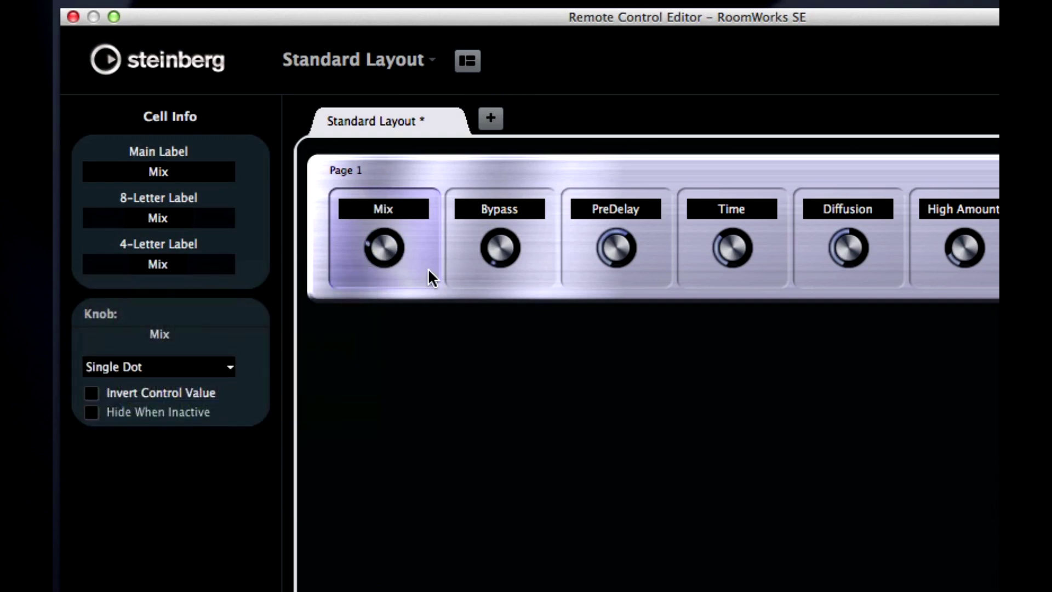
{"action": "left_click_drag", "start_coordinate": [377, 232], "coordinate": [386, 191]}
{"action": "left_click_drag", "start_coordinate": [367, 280], "coordinate": [359, 313]}
Step: Turn on Invert Control Value and Hide When Inactive for the Mix knob
{"action": "left_click", "coordinate": [91, 394]}
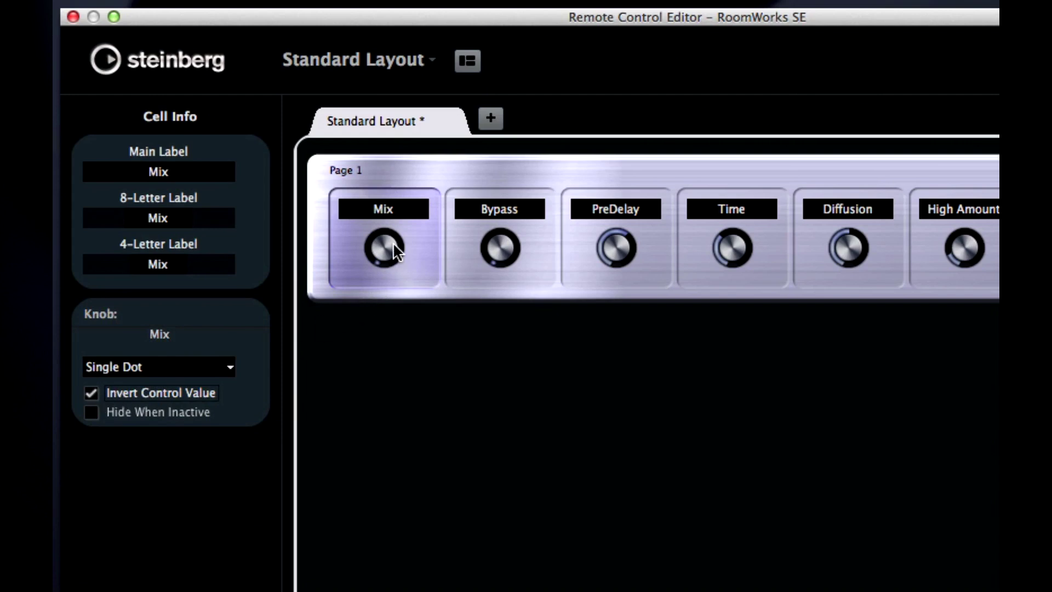
{"action": "left_click_drag", "start_coordinate": [397, 252], "coordinate": [400, 140]}
{"action": "left_click", "coordinate": [90, 415]}
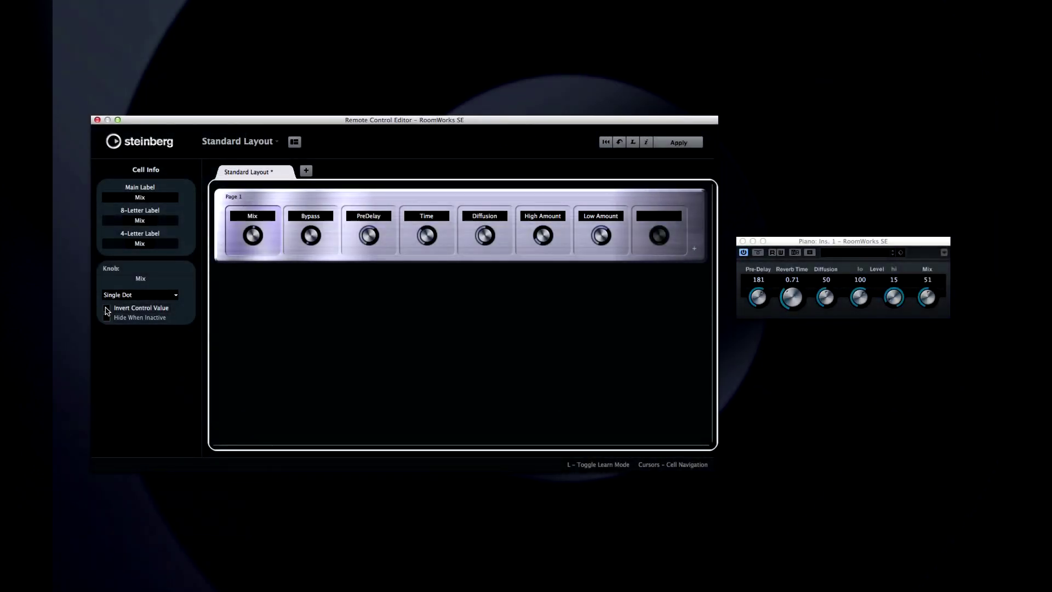
Step: Learn Diffusion into Page 1's empty eighth cell by turning the plug-in's Diffusion knob
{"action": "left_click", "coordinate": [644, 240]}
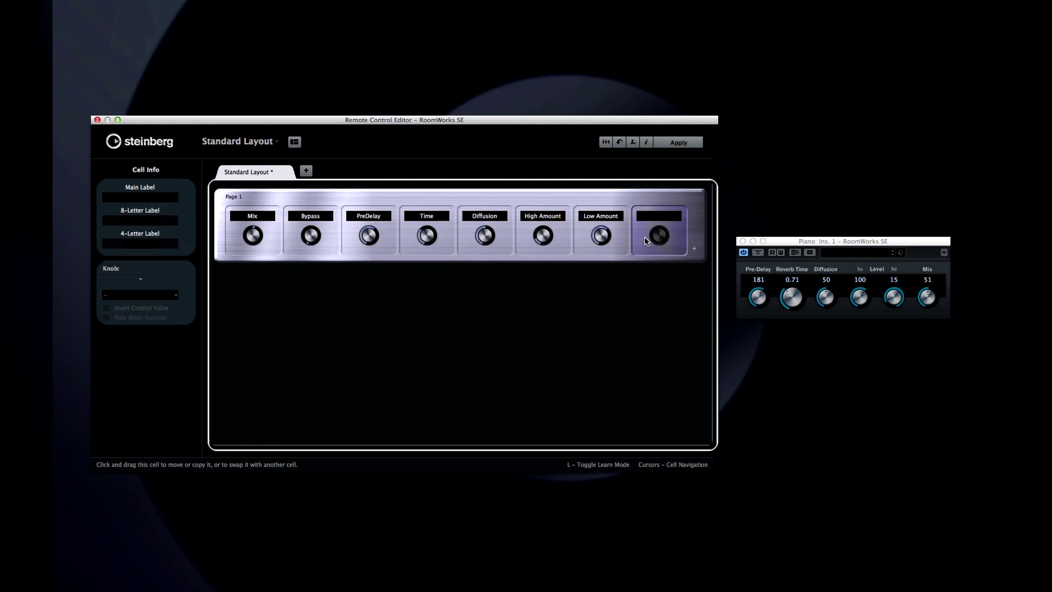
{"action": "left_click", "coordinate": [633, 142]}
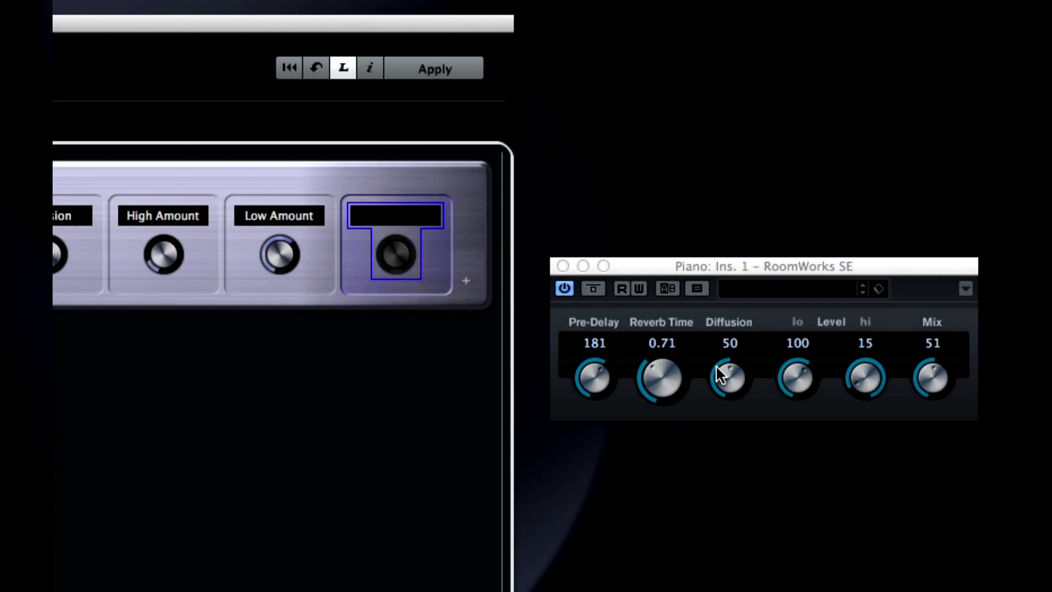
{"action": "mouse_move", "coordinate": [717, 366]}
{"action": "left_mouse_down"}
{"action": "mouse_move", "coordinate": [722, 411]}
{"action": "mouse_move", "coordinate": [721, 377]}
{"action": "mouse_move", "coordinate": [744, 313]}
{"action": "mouse_move", "coordinate": [733, 402]}
{"action": "mouse_move", "coordinate": [734, 340]}
{"action": "mouse_move", "coordinate": [726, 381]}
{"action": "left_mouse_up"}
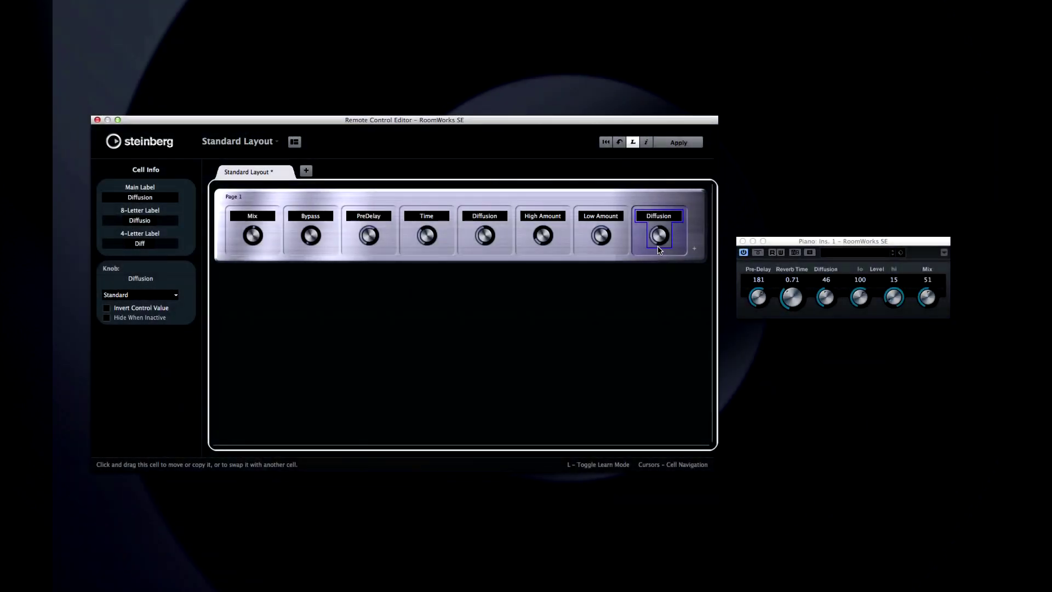
Step: Add an empty Page 2 below Page 1, removing and re-adding it once
{"action": "left_click", "coordinate": [695, 248]}
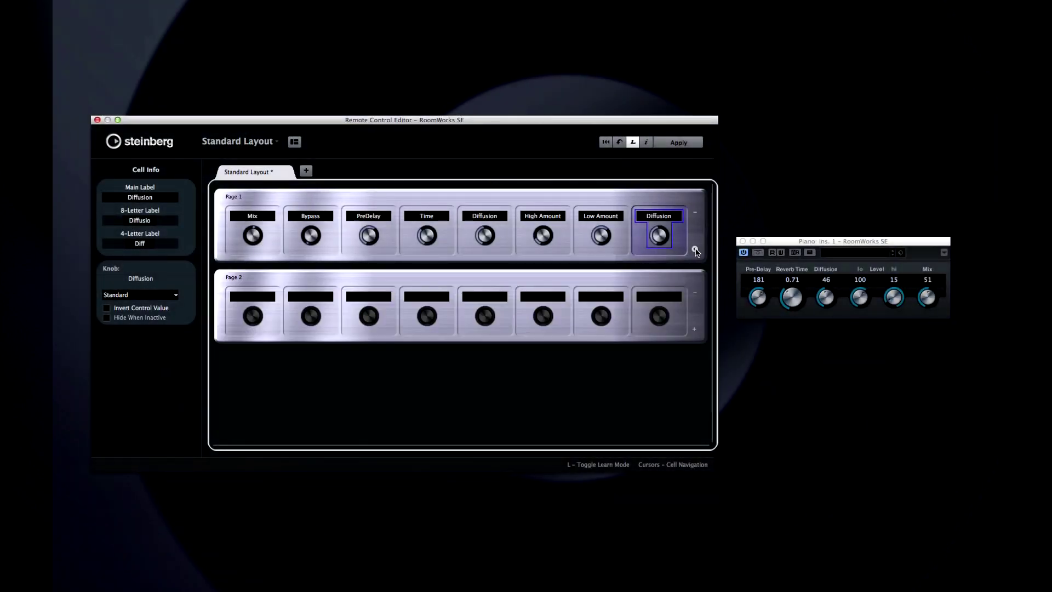
{"action": "left_click", "coordinate": [695, 293]}
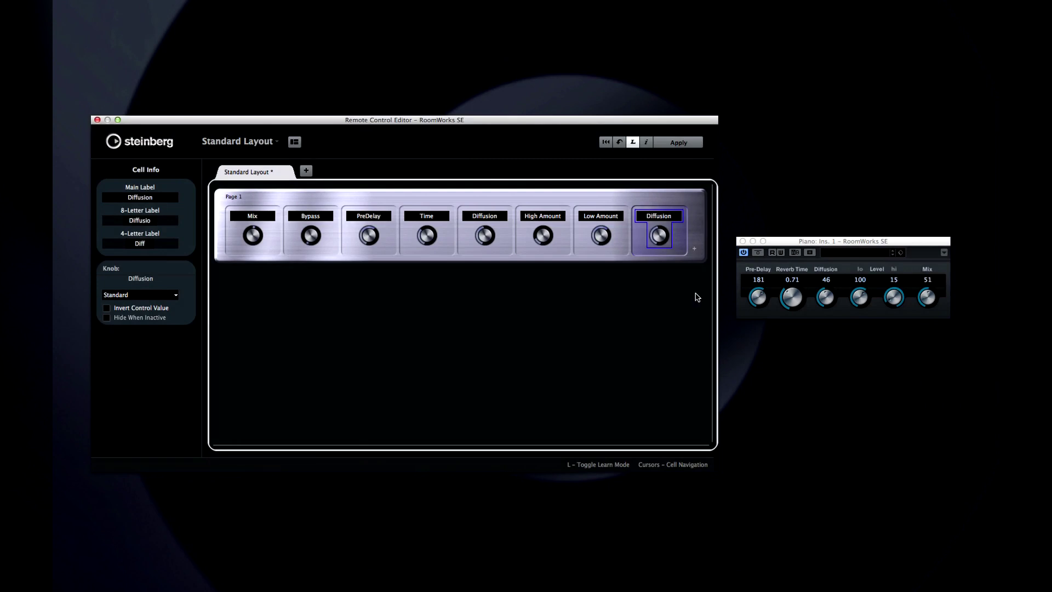
{"action": "left_click", "coordinate": [694, 248]}
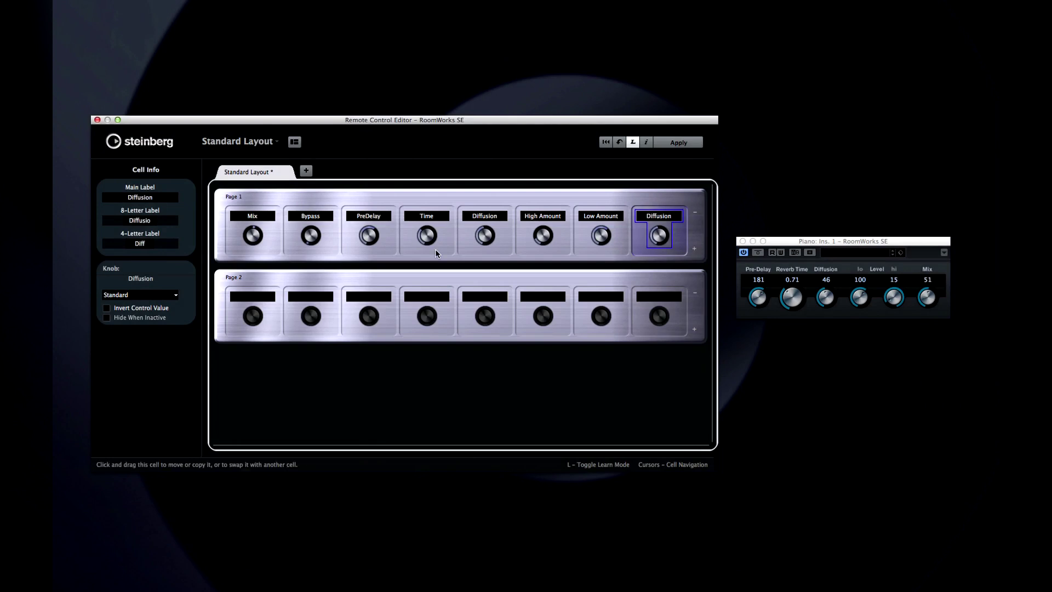
{"action": "left_click", "coordinate": [306, 172]}
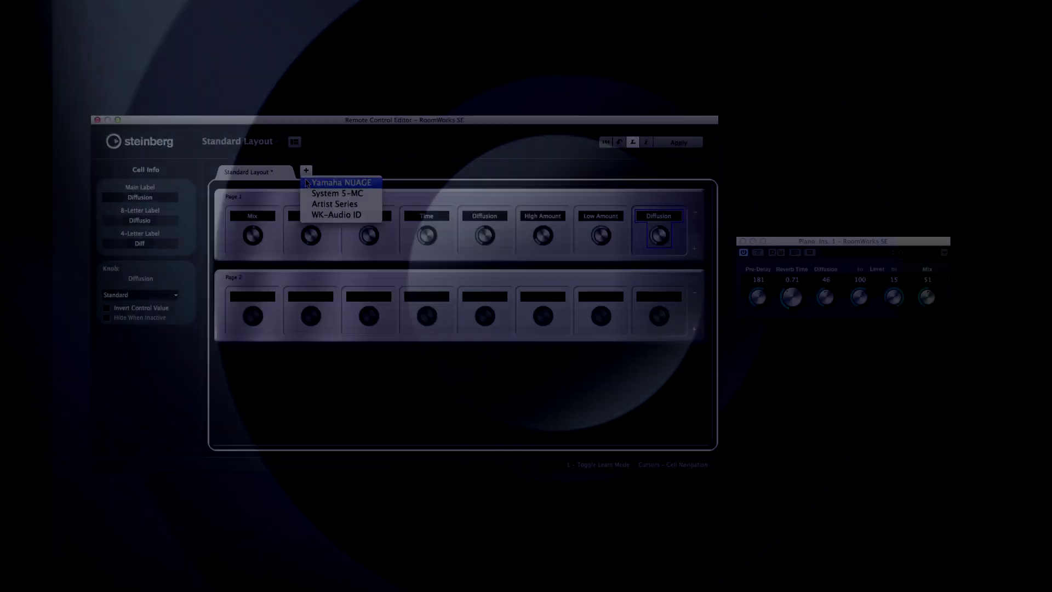
Step: Add Yamaha NUAGE, Artist Series and WK-Audio ID layouts beside the Standard Layout
{"action": "left_click", "coordinate": [379, 126]}
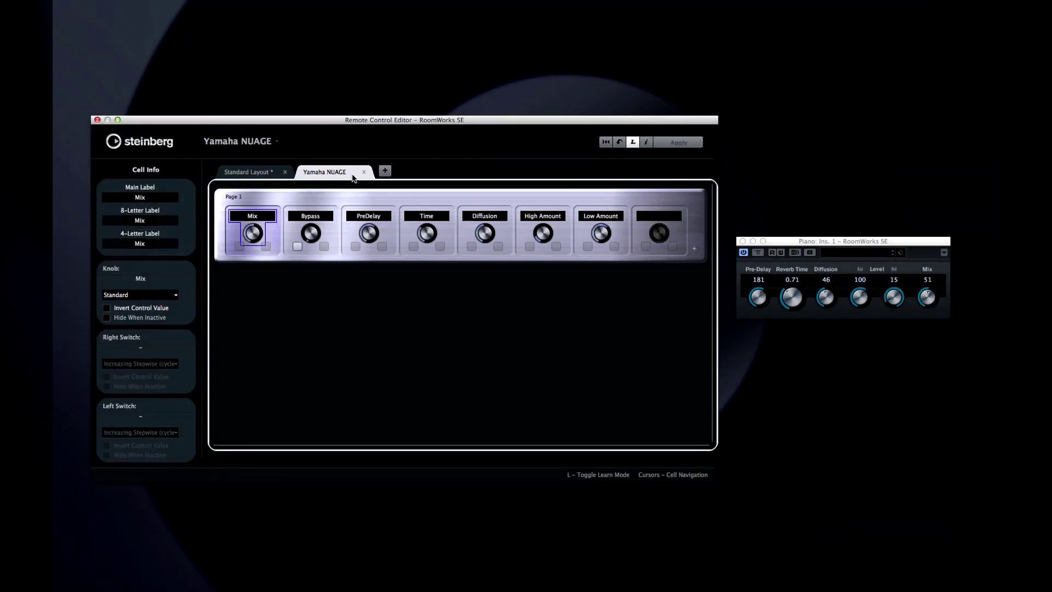
{"action": "left_click", "coordinate": [385, 171]}
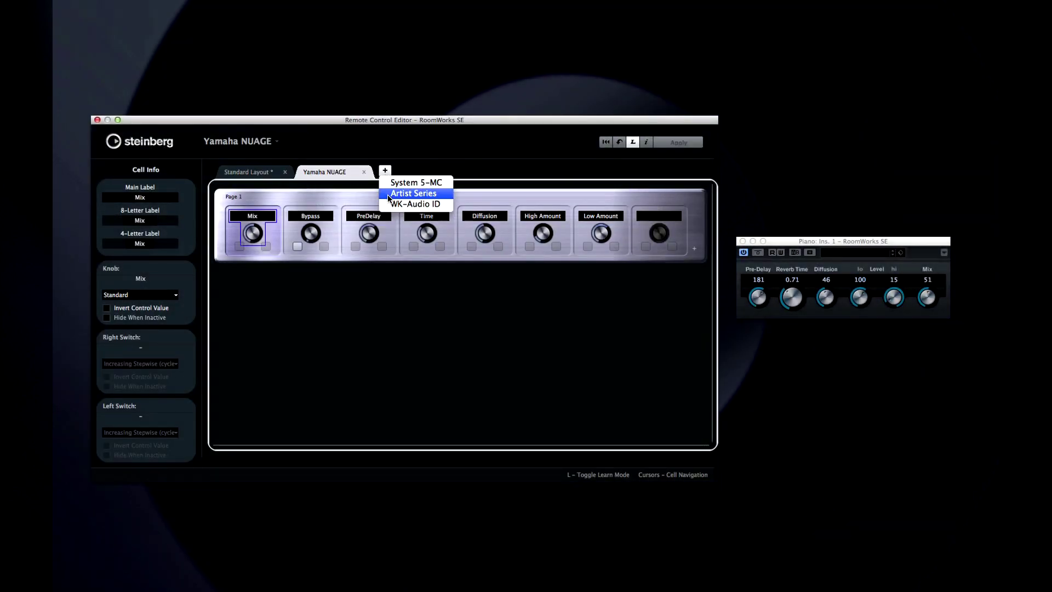
{"action": "left_click", "coordinate": [387, 195]}
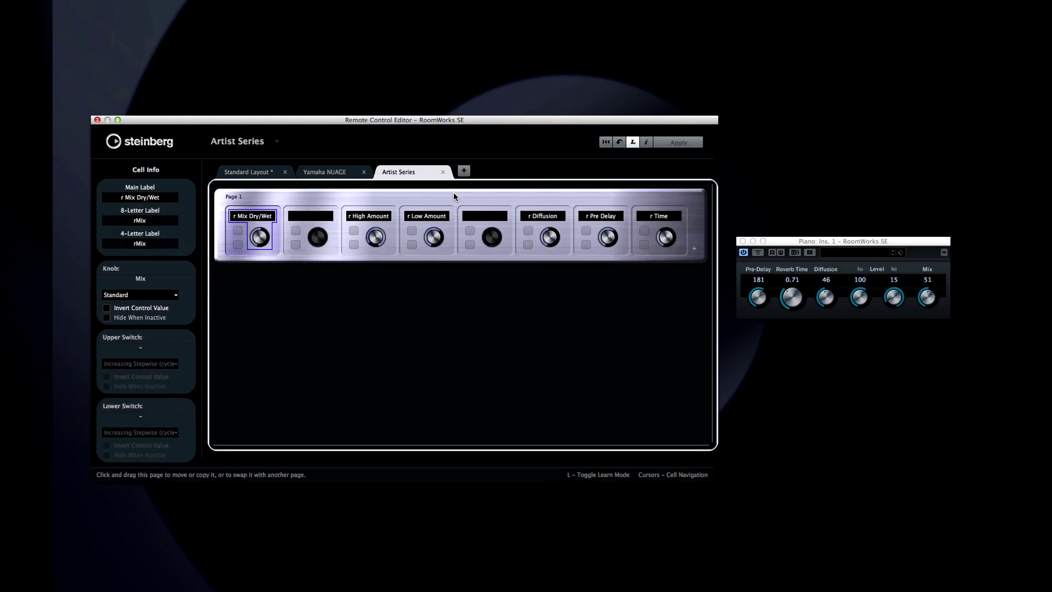
{"action": "left_click", "coordinate": [464, 171]}
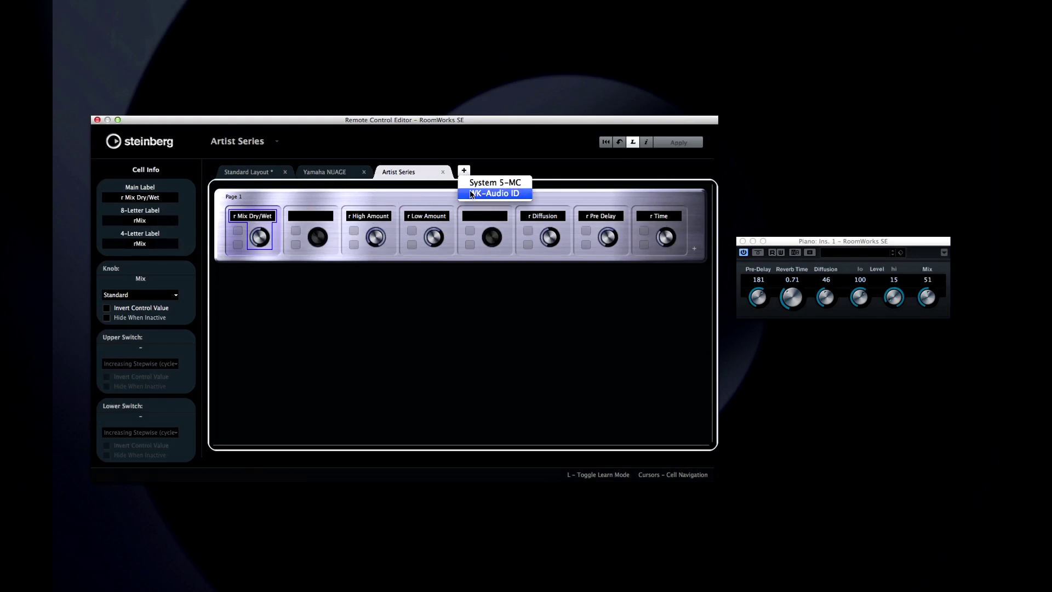
{"action": "left_click", "coordinate": [493, 193]}
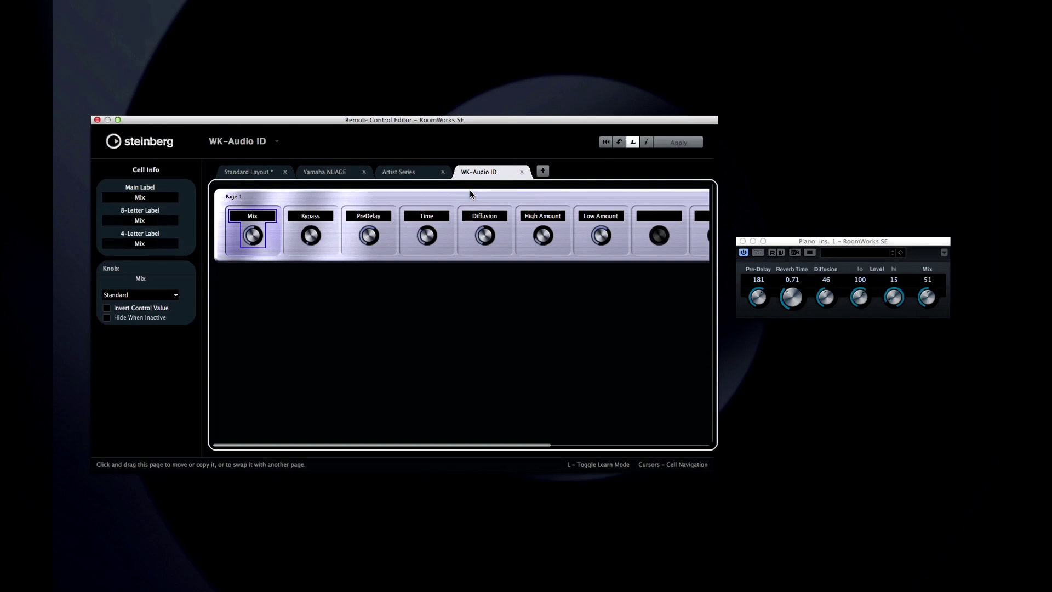
Step: Return to the Artist Series layout and select the r High Amount cell's lower switch
{"action": "left_click", "coordinate": [404, 174]}
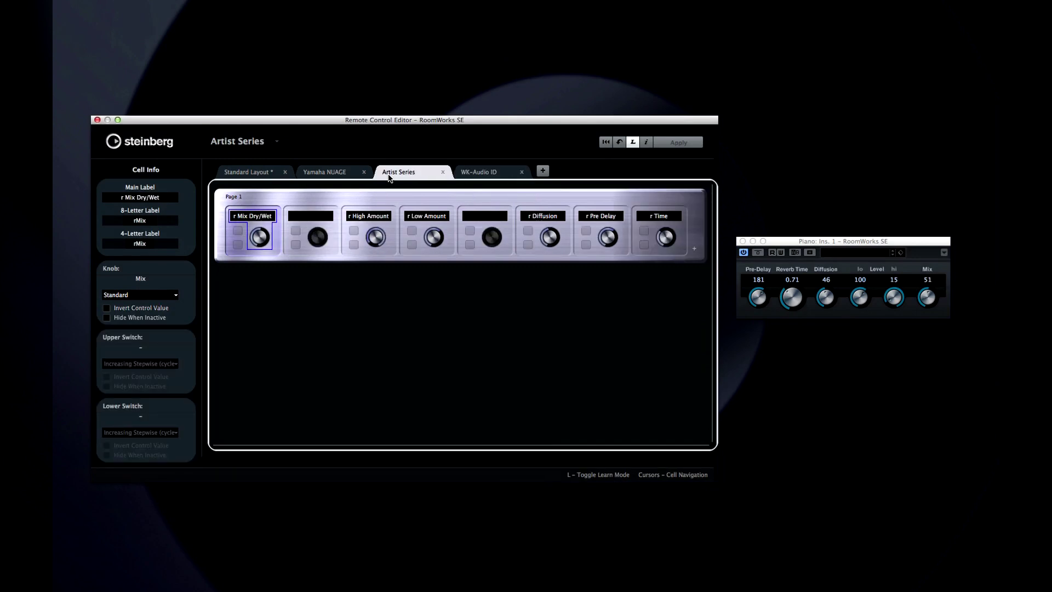
{"action": "left_click", "coordinate": [353, 232]}
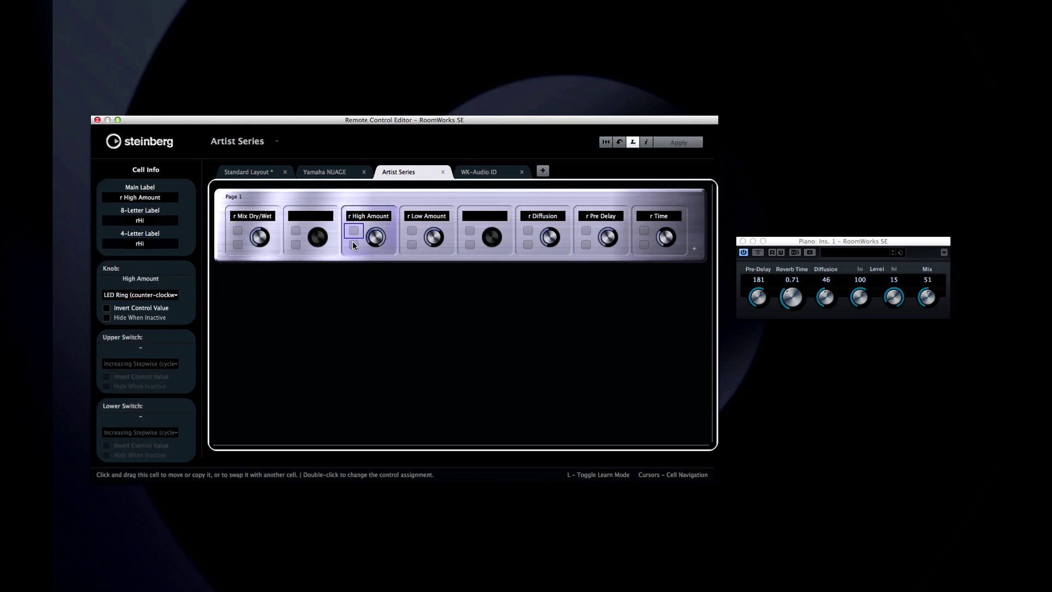
{"action": "left_click", "coordinate": [354, 245]}
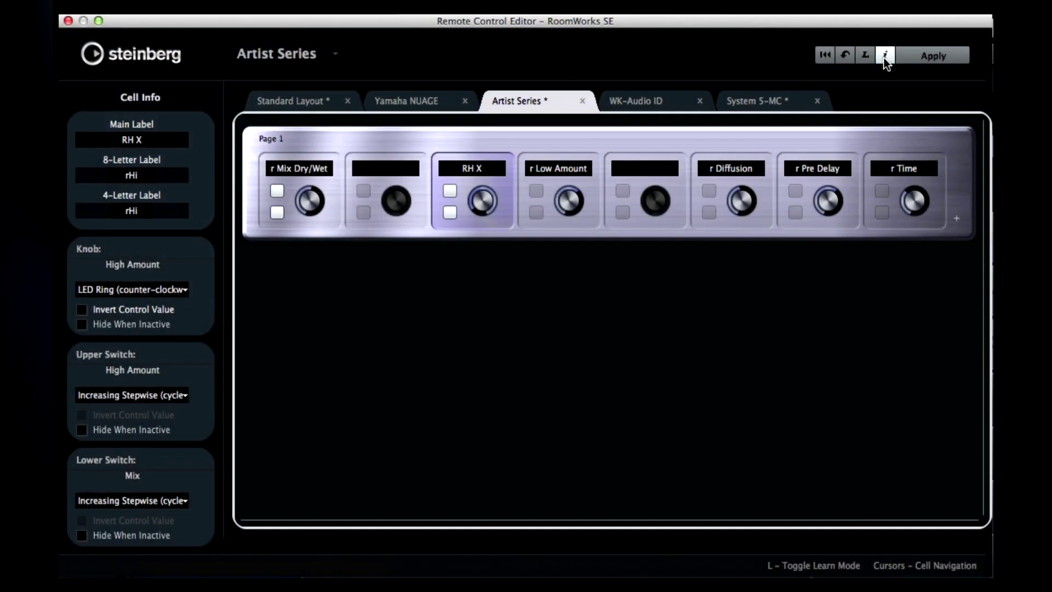
{"action": "left_click", "coordinate": [885, 56]}
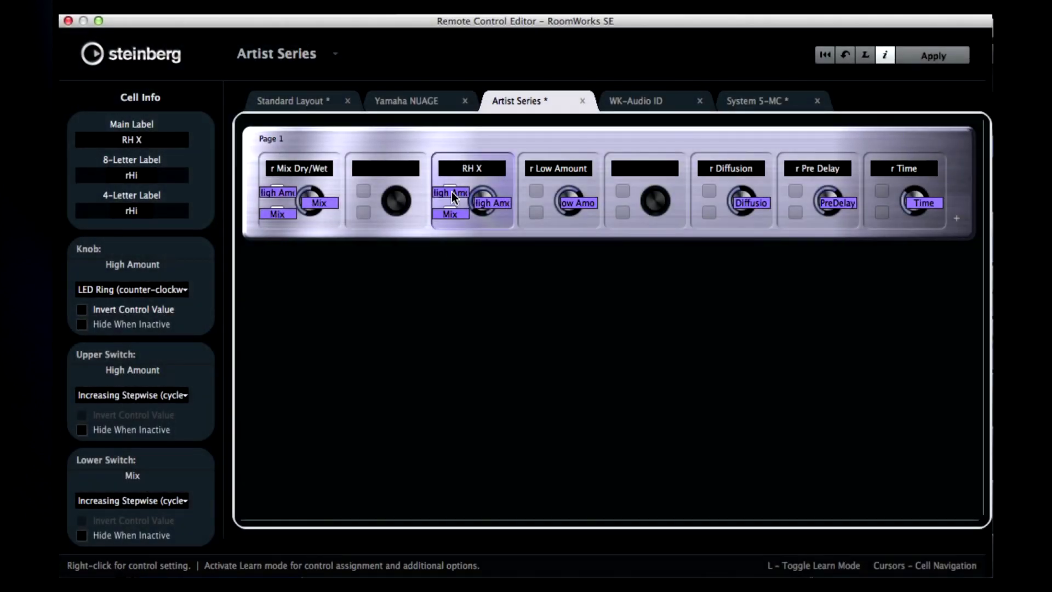
{"action": "right_click", "coordinate": [705, 296]}
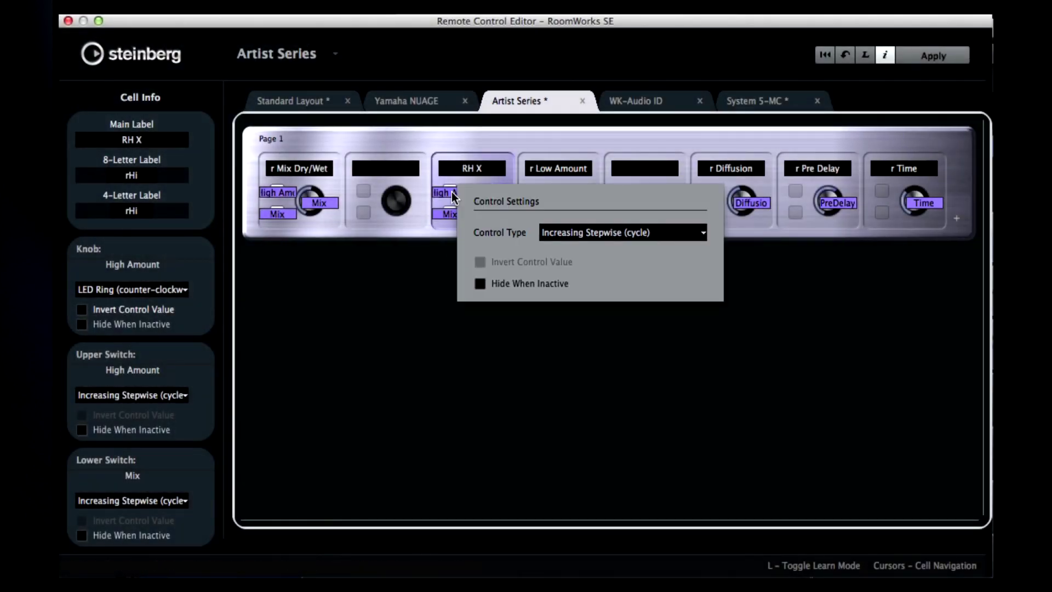
{"action": "left_click", "coordinate": [679, 232]}
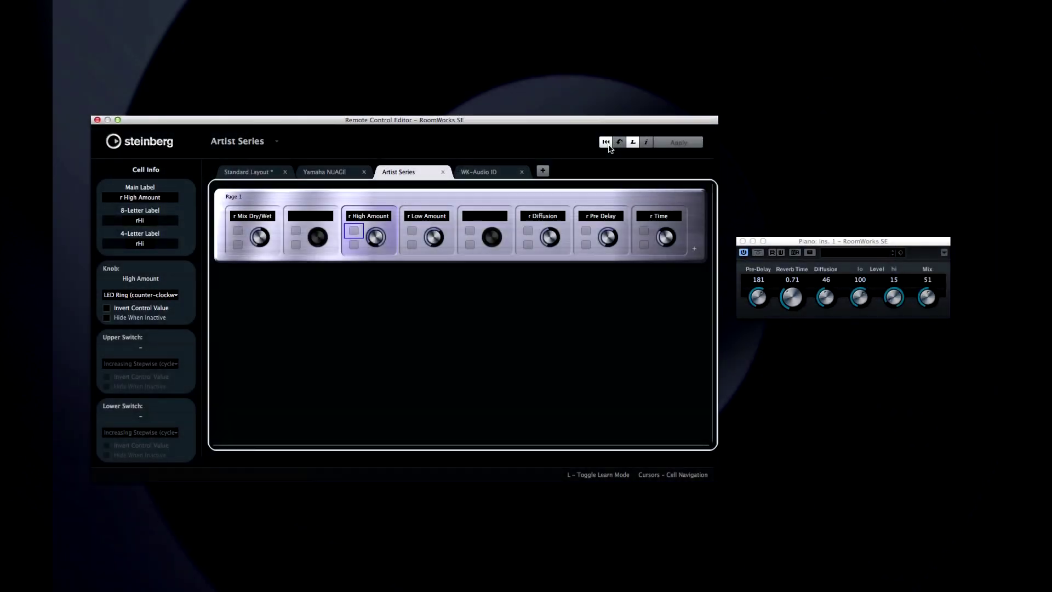
Step: Reset all Artist Series assignments, then restore its default factory layout
{"action": "left_click", "coordinate": [606, 142]}
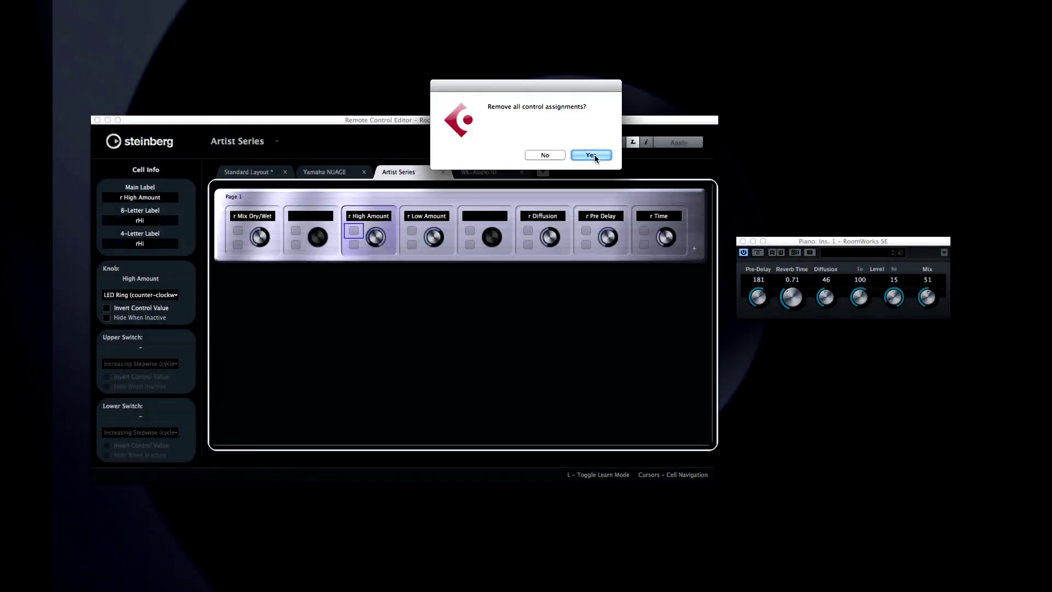
{"action": "left_click", "coordinate": [595, 156]}
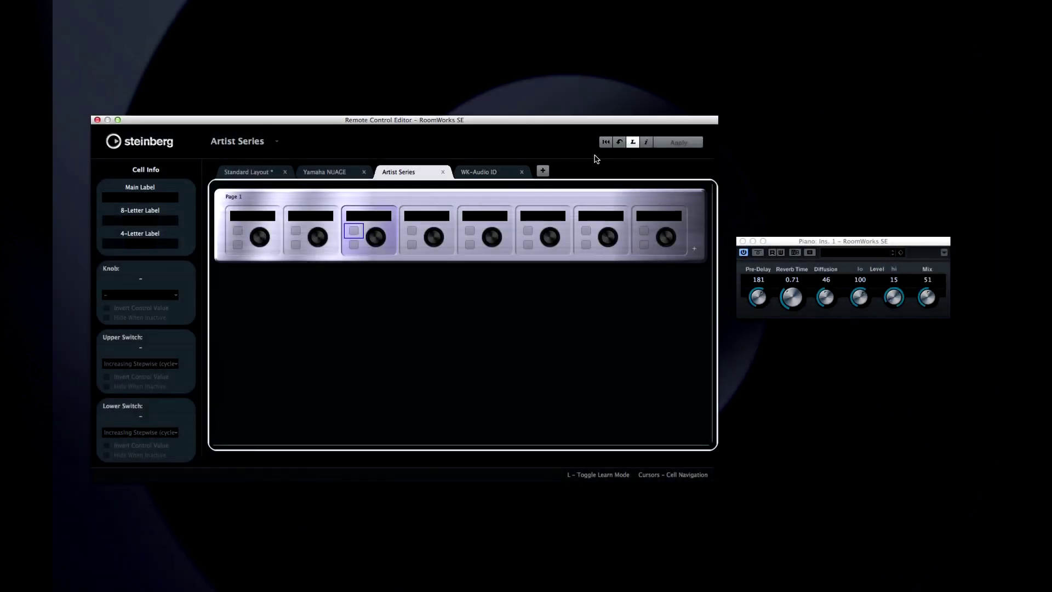
{"action": "left_click", "coordinate": [620, 143]}
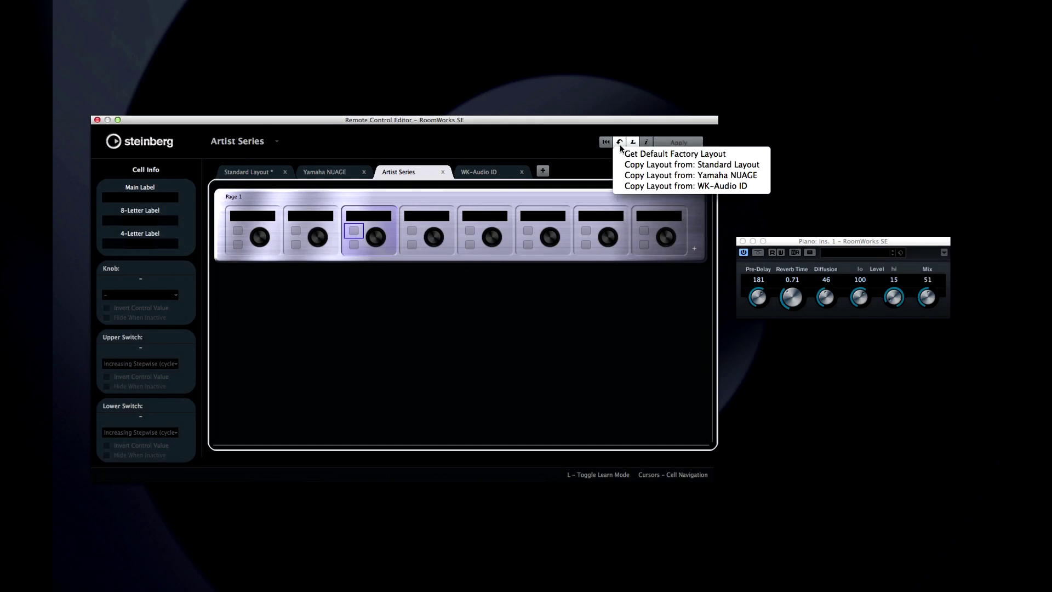
{"action": "left_click", "coordinate": [621, 154]}
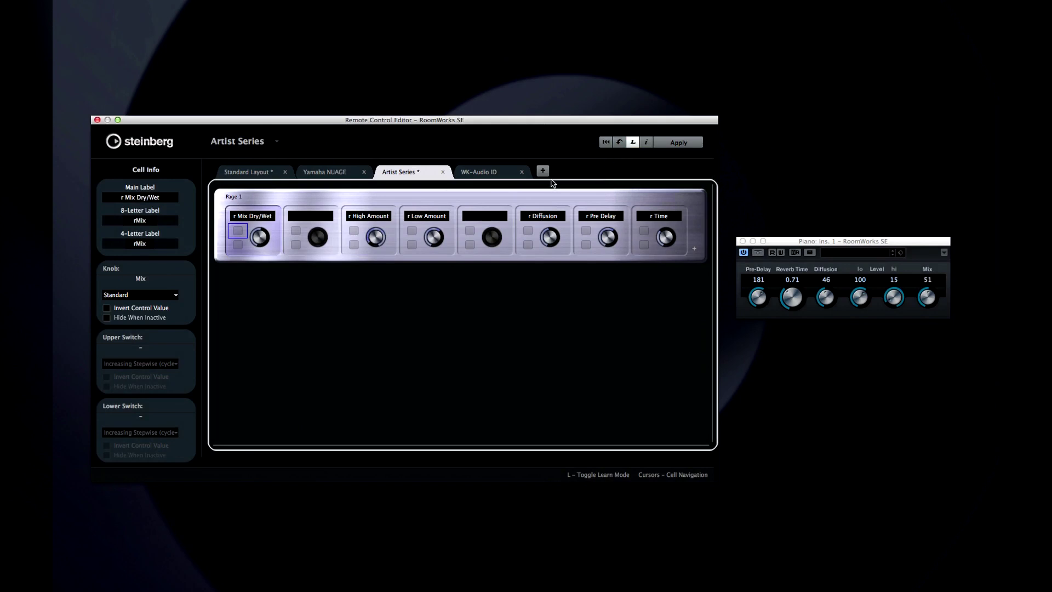
Step: Add a System 5-MC layout and give it two empty pages, Page 2 and Page 3
{"action": "left_click", "coordinate": [545, 172]}
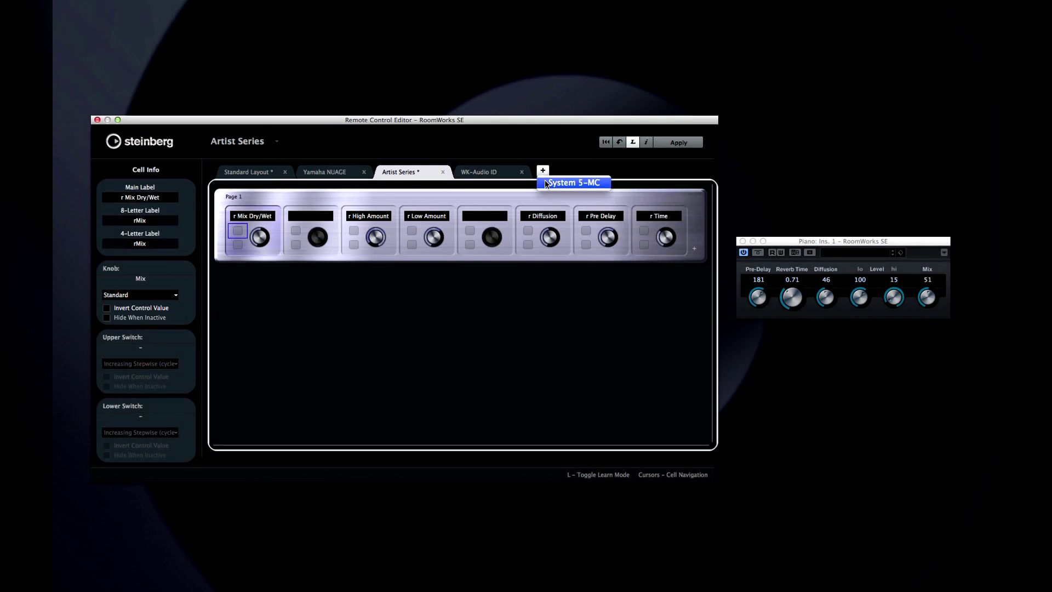
{"action": "left_click", "coordinate": [545, 182]}
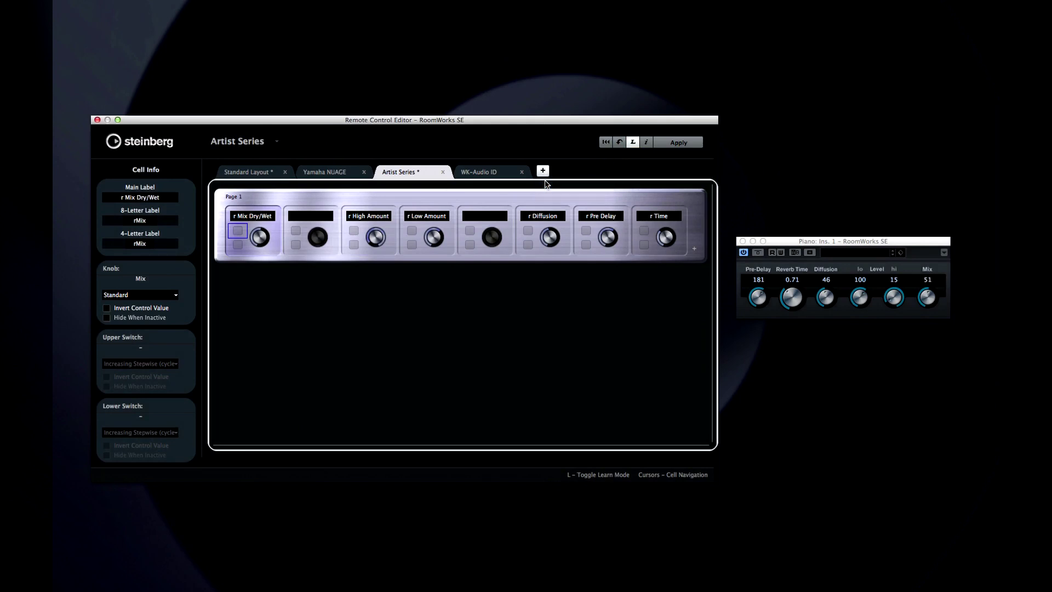
{"action": "left_click", "coordinate": [694, 250]}
{"action": "left_click", "coordinate": [695, 329]}
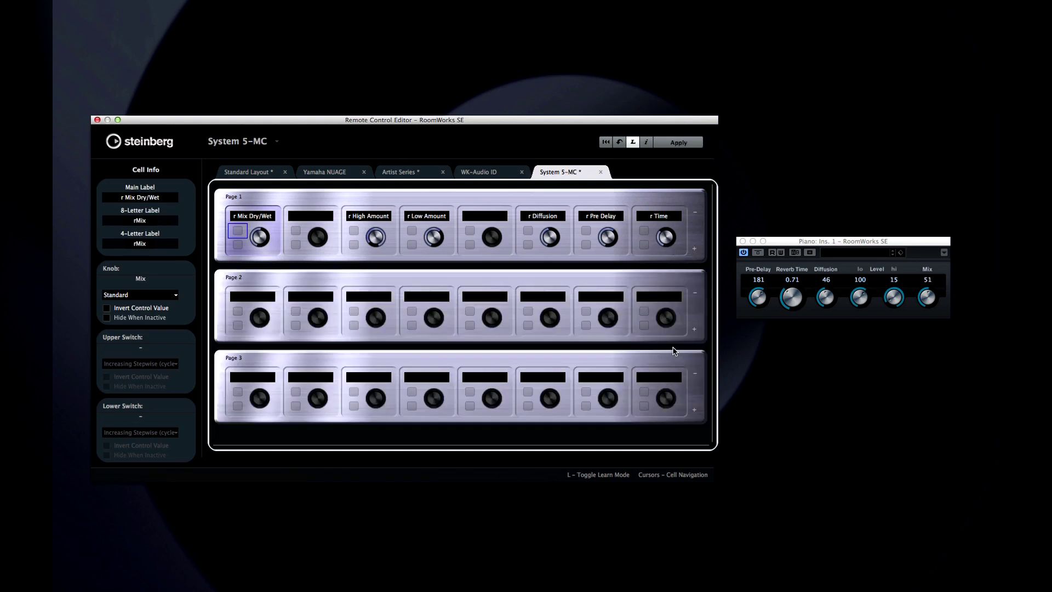